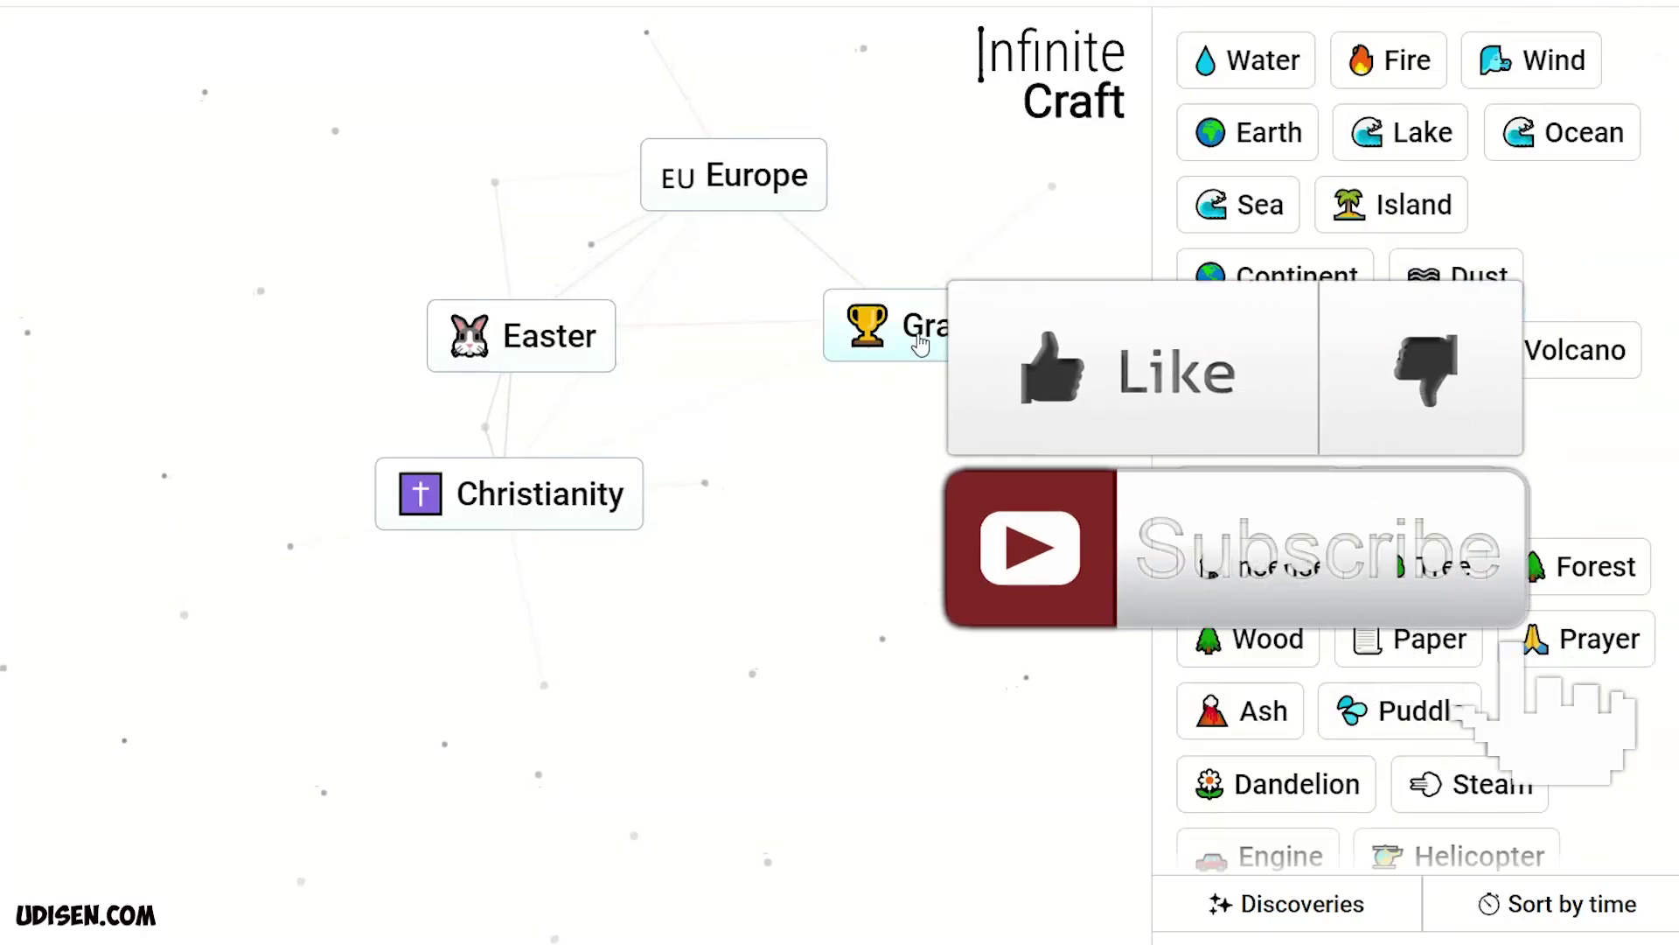
Step: Move Grail, then drop Christianity on Grail, Crusade and Europe for Crusade, War and Crusades
left_click_drag(919, 332, 892, 378)
left_click_drag(518, 506, 948, 443)
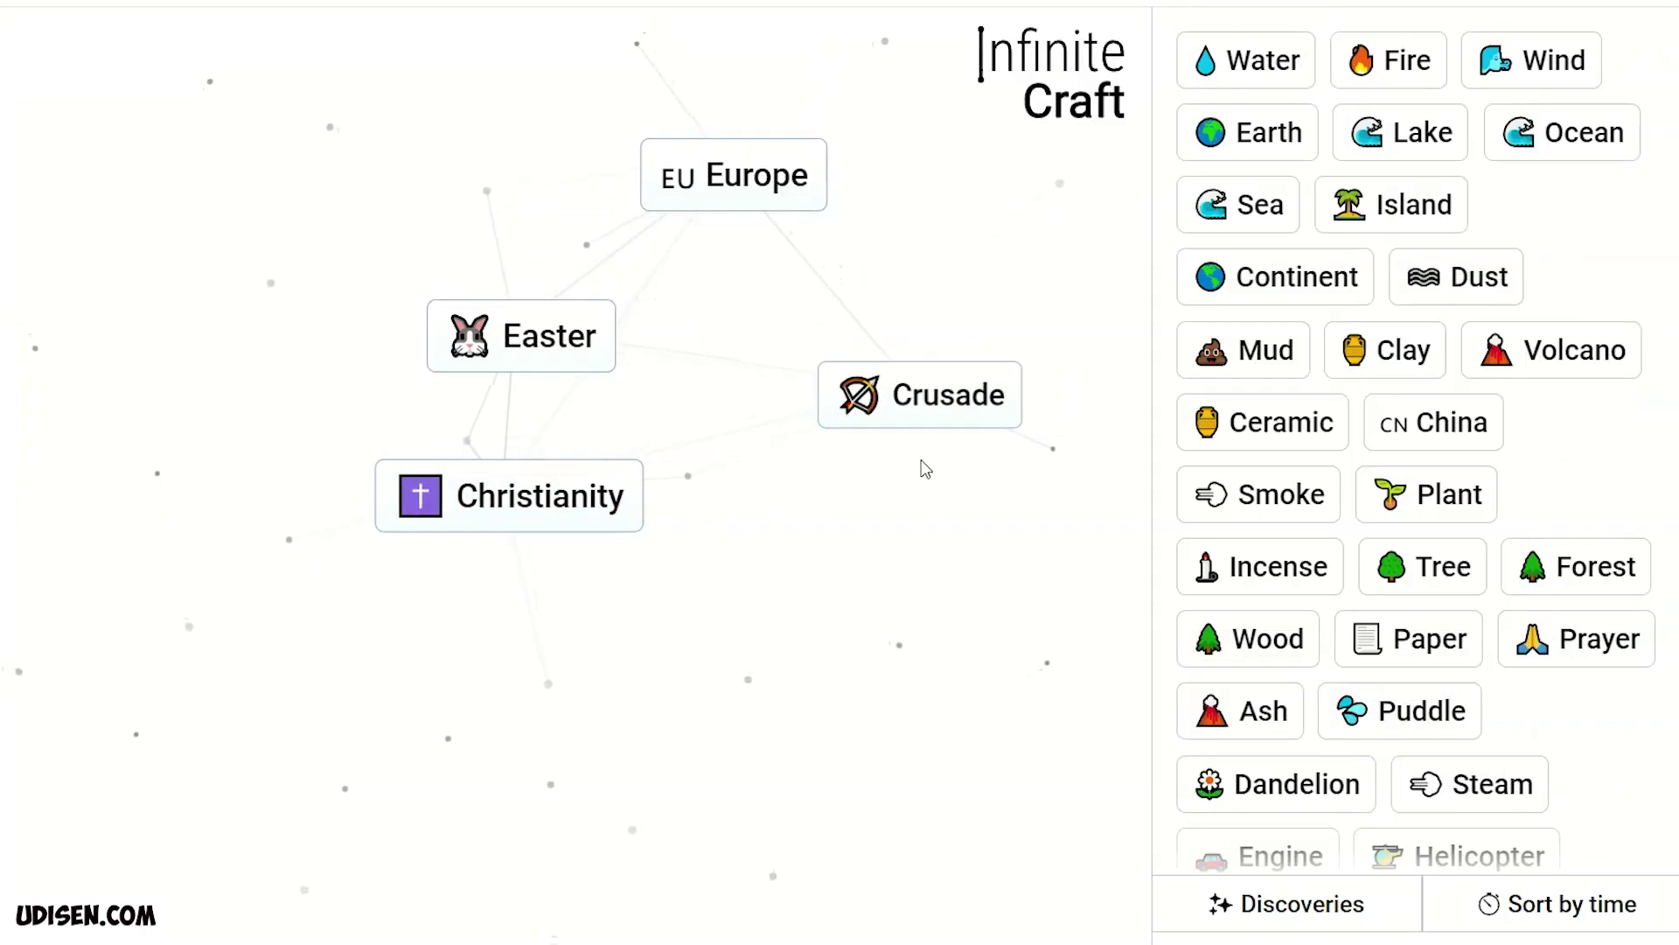
left_click_drag(507, 513, 906, 439)
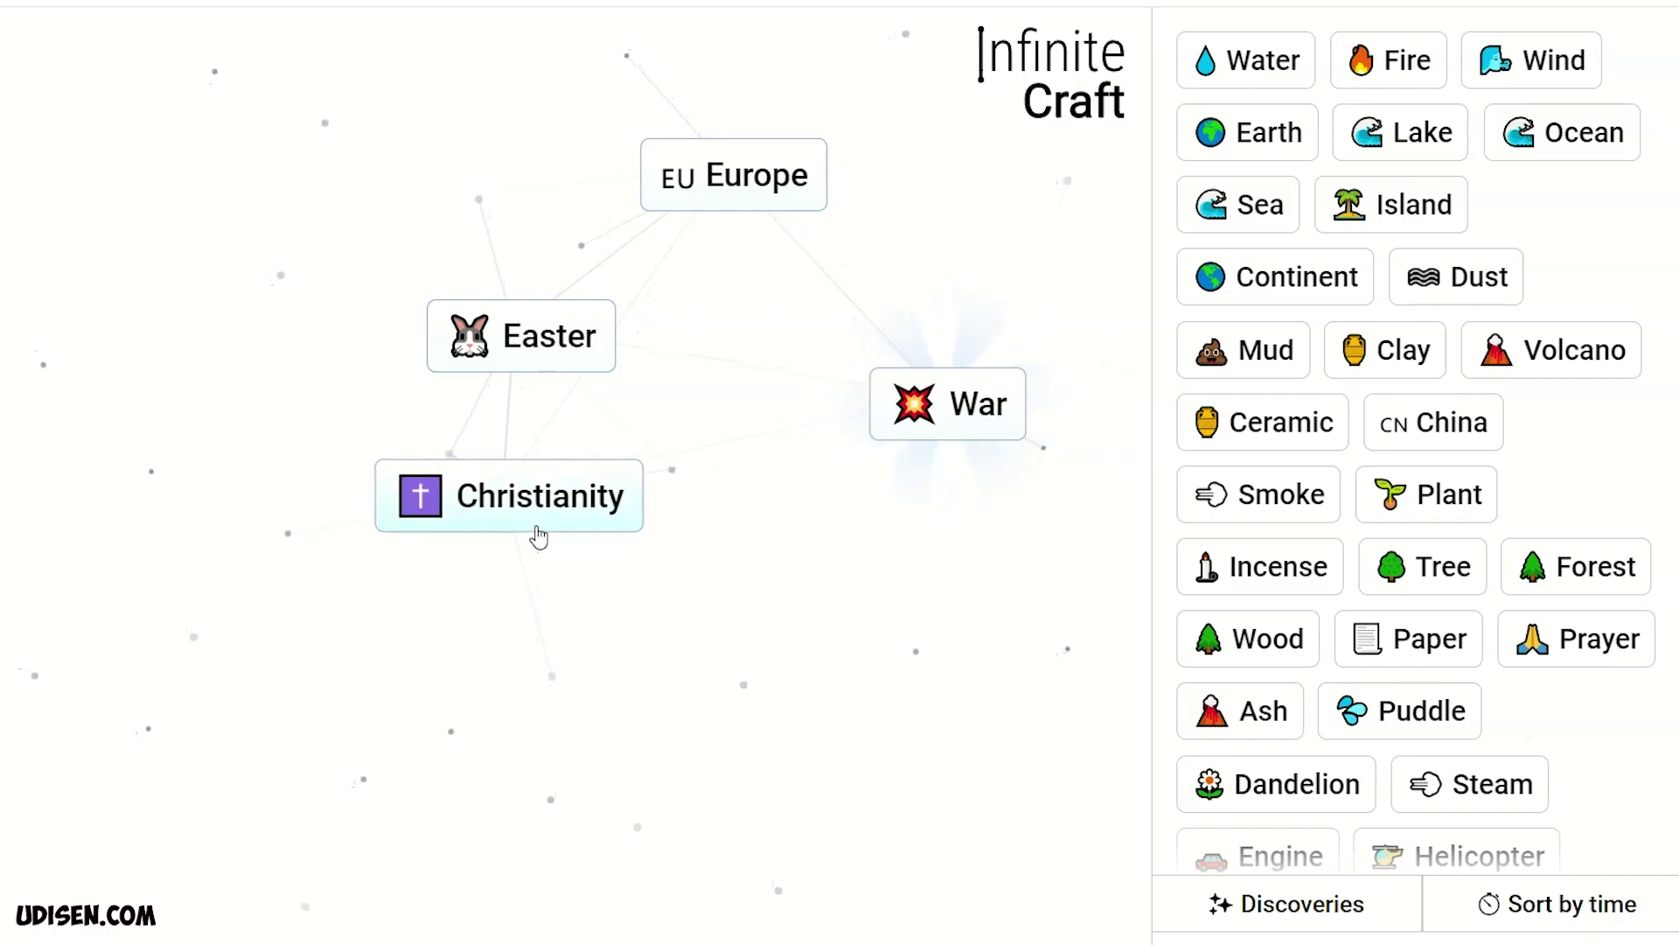
left_click_drag(538, 535, 738, 209)
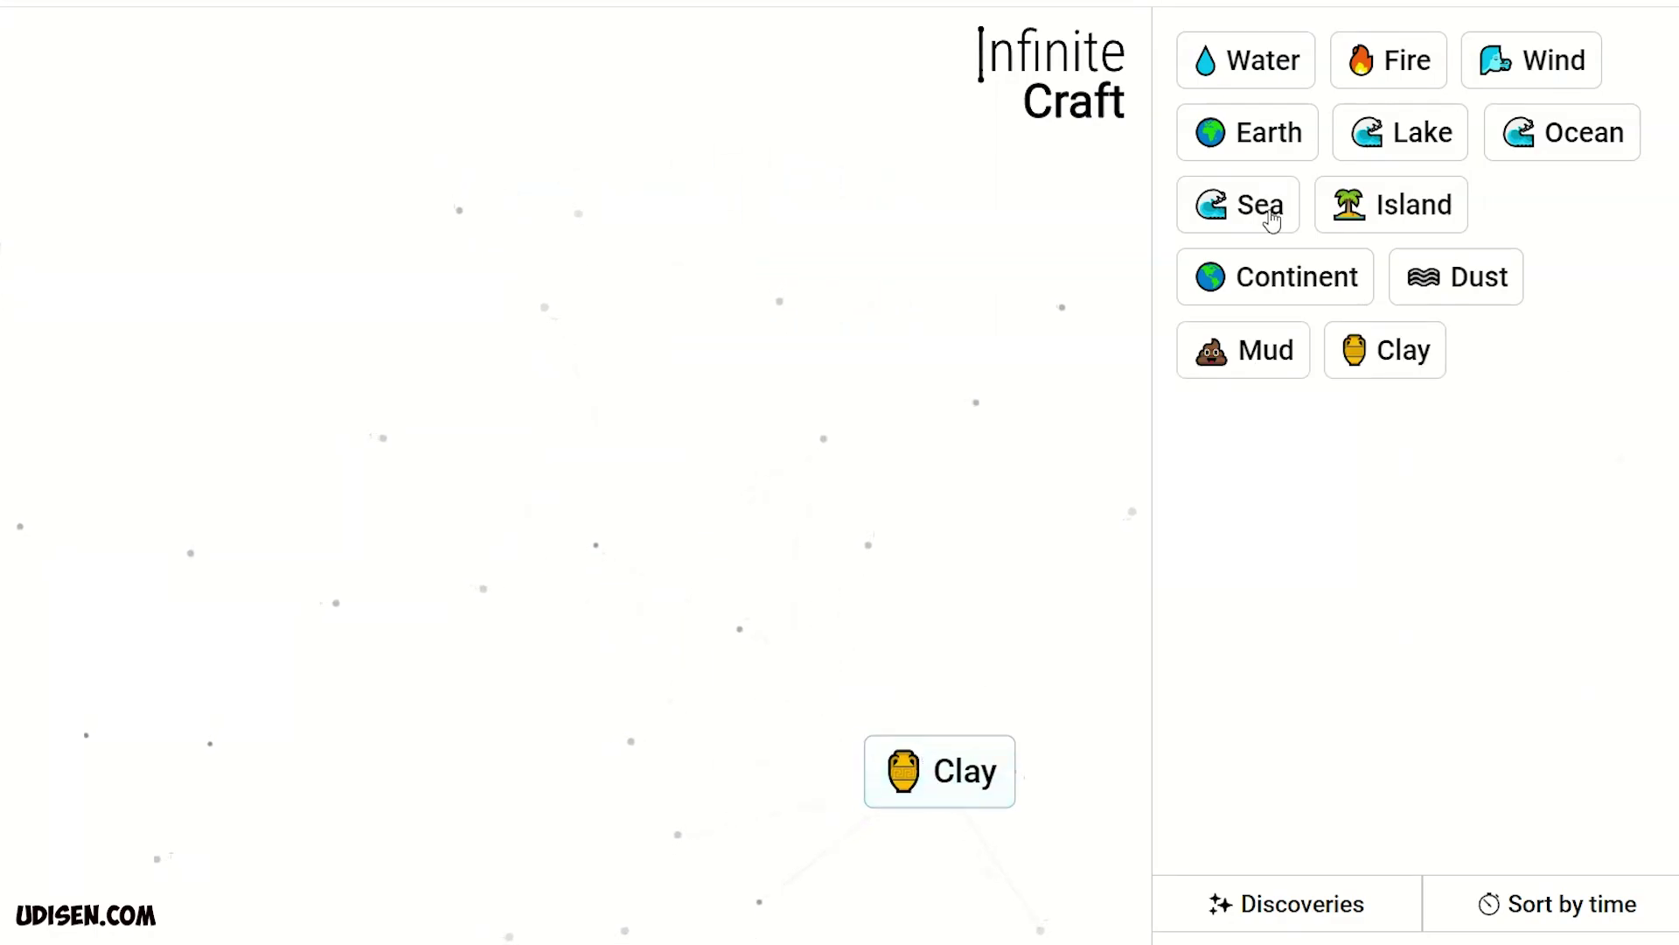
Step: Fuse two Fire tiles into Volcano, then add Clay to Volcano to make Ceramic
mouse_move(1102, 283)
left_mouse_down()
mouse_move(604, 391)
mouse_move(729, 406)
mouse_move(657, 404)
left_mouse_up()
mouse_move(885, 747)
left_mouse_down()
mouse_move(595, 492)
mouse_move(597, 383)
left_mouse_up()
left_click_drag(1364, 299, 542, 467)
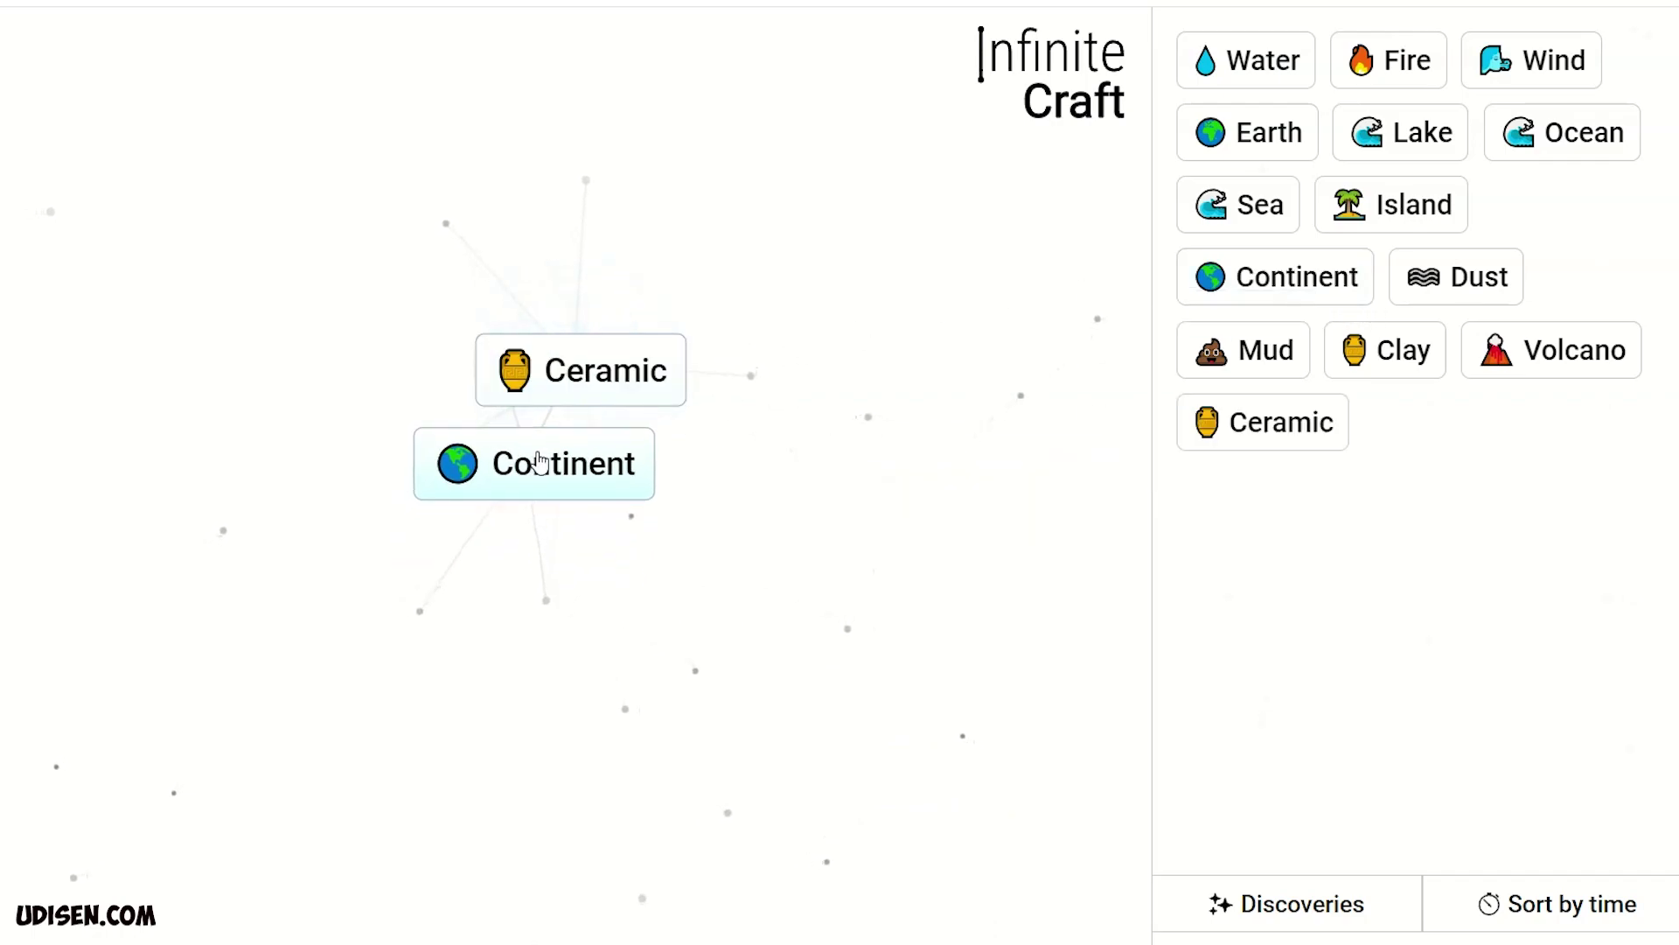
Step: Combine Ceramic with Continent into China, remove China, and place Fire and Wind
left_click_drag(544, 402, 551, 440)
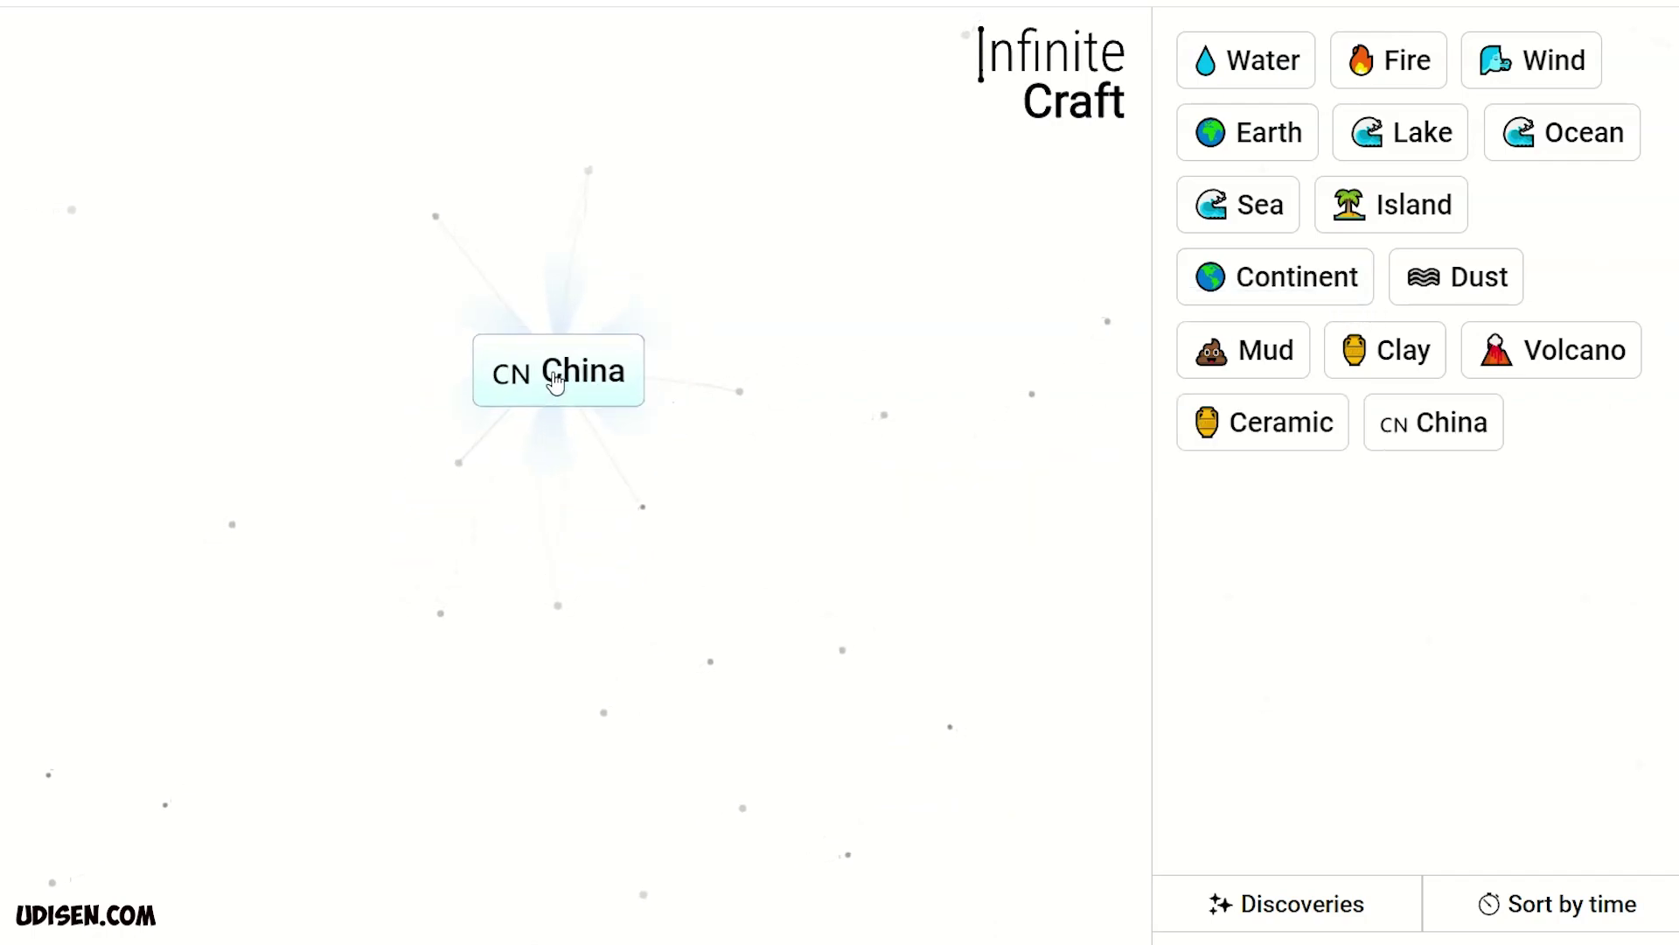
right_click(554, 382)
left_click_drag(1380, 79, 577, 302)
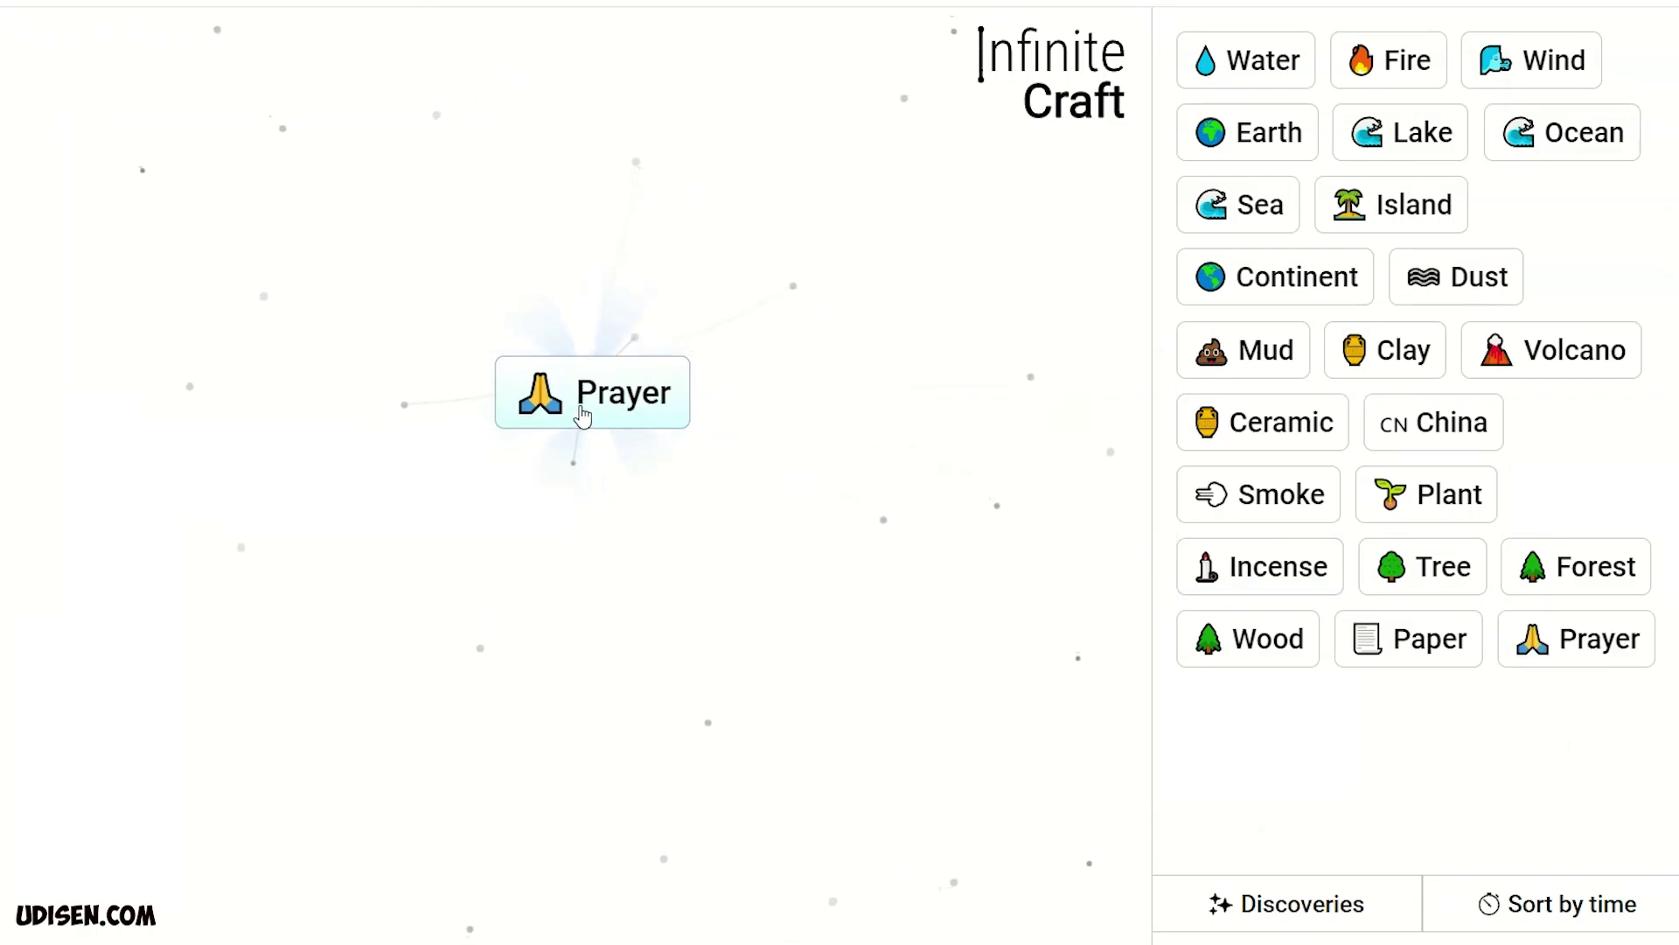
Step: Remove the Prayer tile from the canvas
right_click(601, 407)
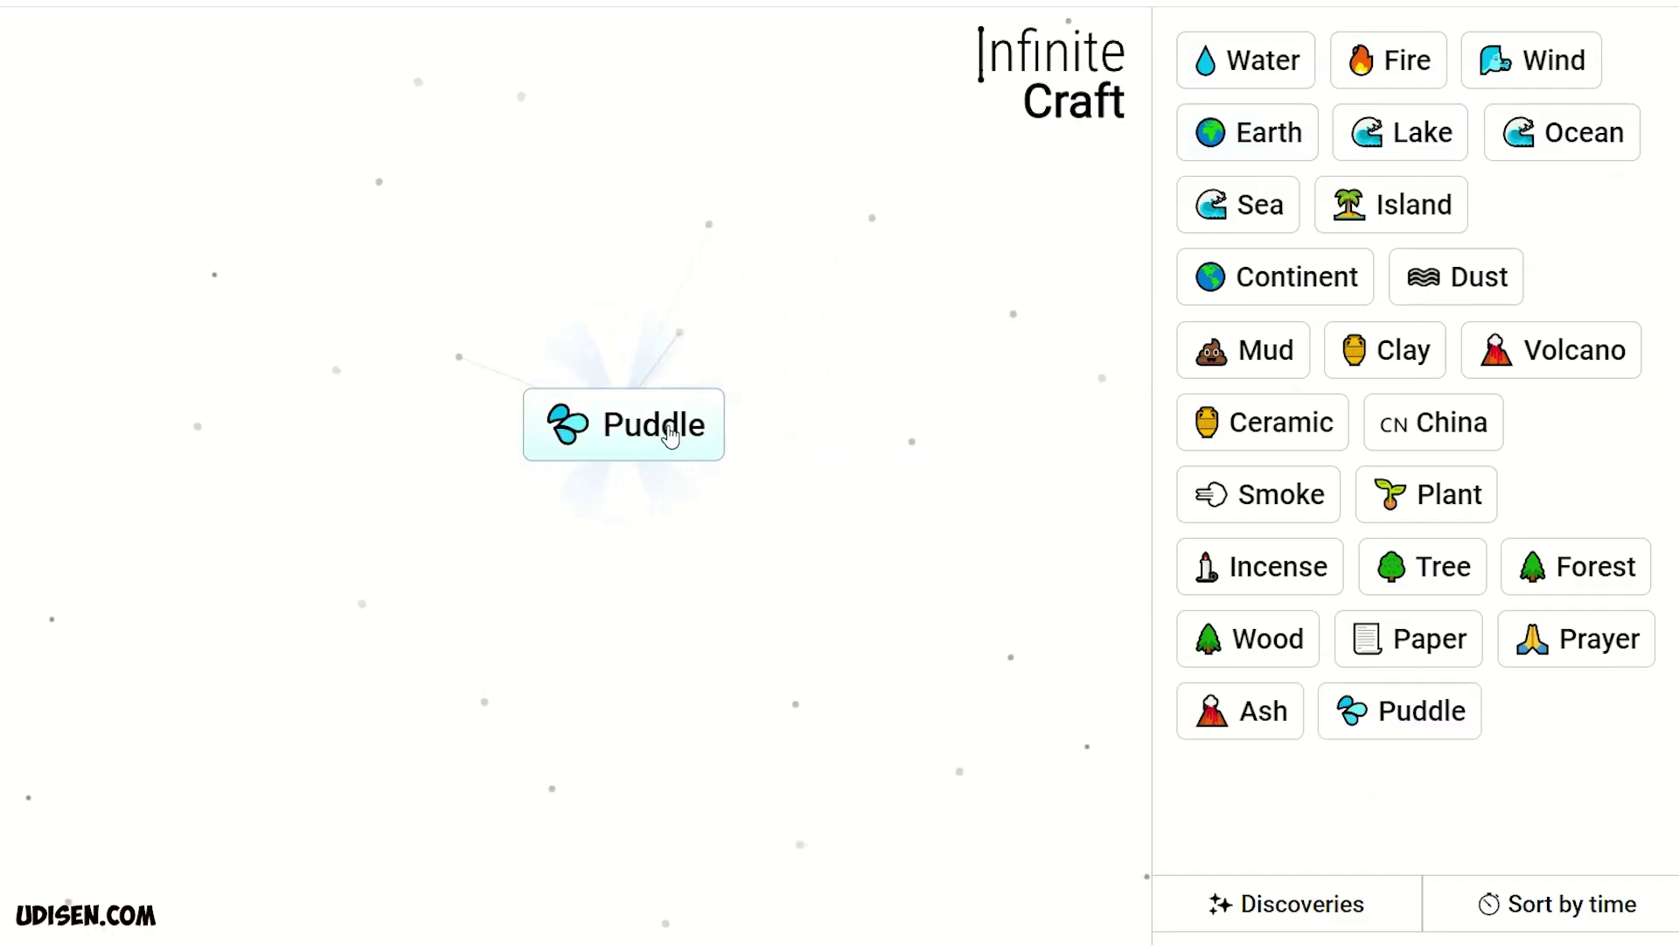
Step: Clear the Puddle tile and bring a Dandelion tile beside Engine
right_click(639, 449)
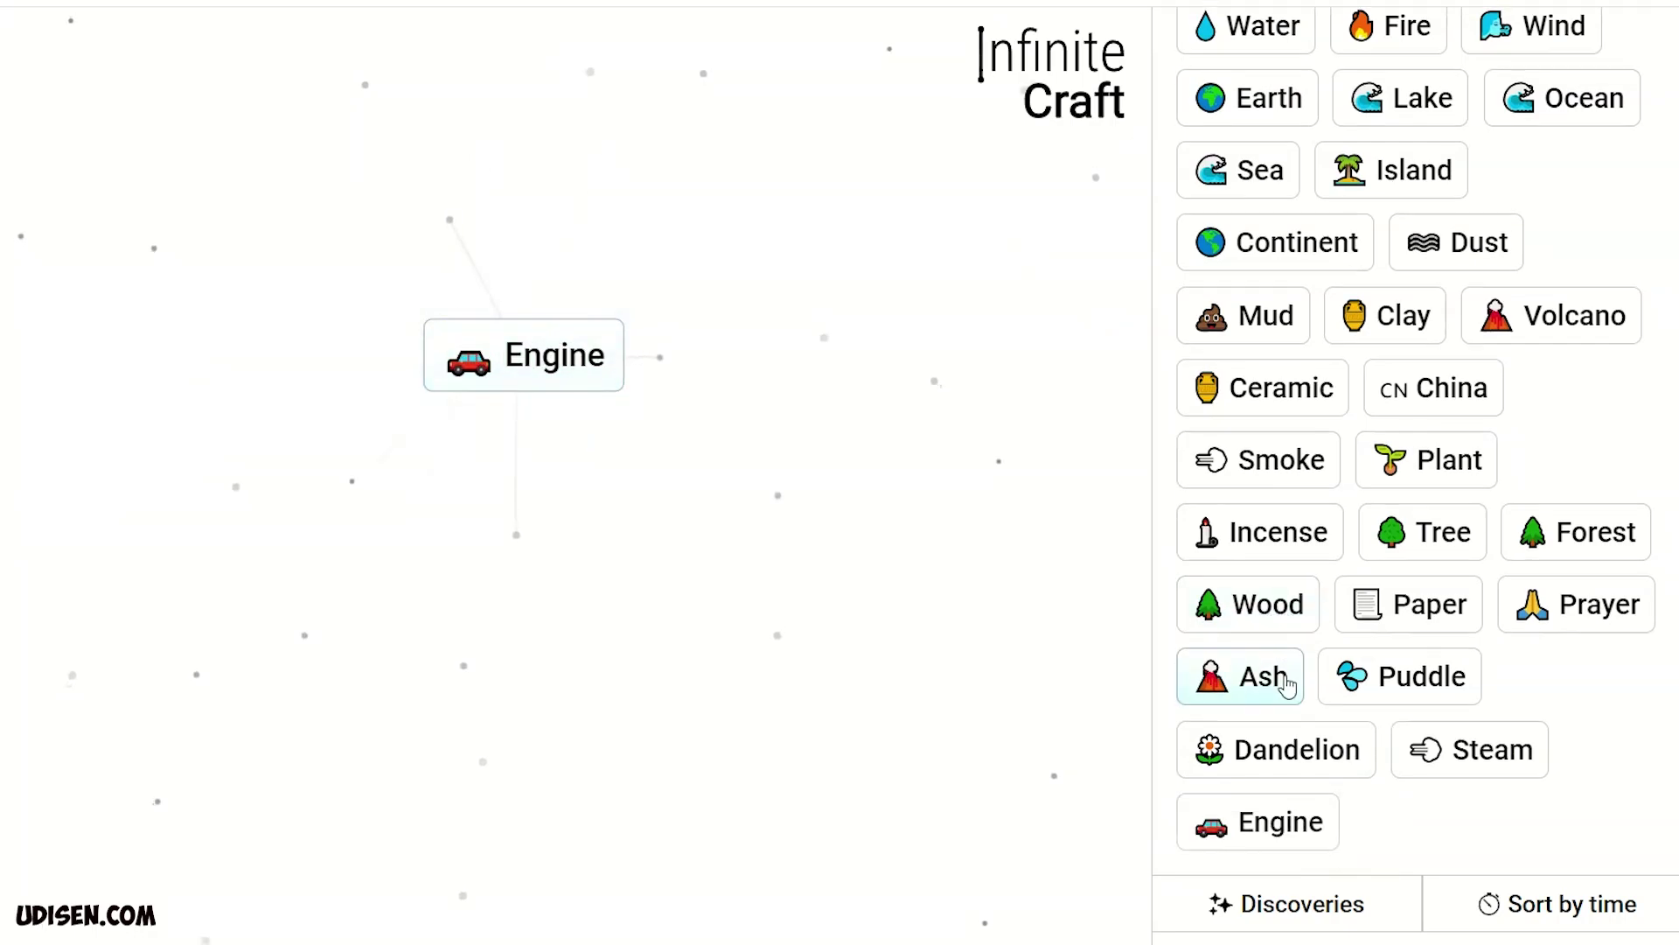
mouse_move(1305, 749)
left_mouse_down()
mouse_move(573, 456)
mouse_move(581, 358)
left_mouse_up()
Step: Combine Dandelion with Engine to create Helicopter
mouse_move(1443, 672)
left_mouse_down()
mouse_move(1177, 647)
mouse_move(604, 450)
mouse_move(532, 335)
left_mouse_up()
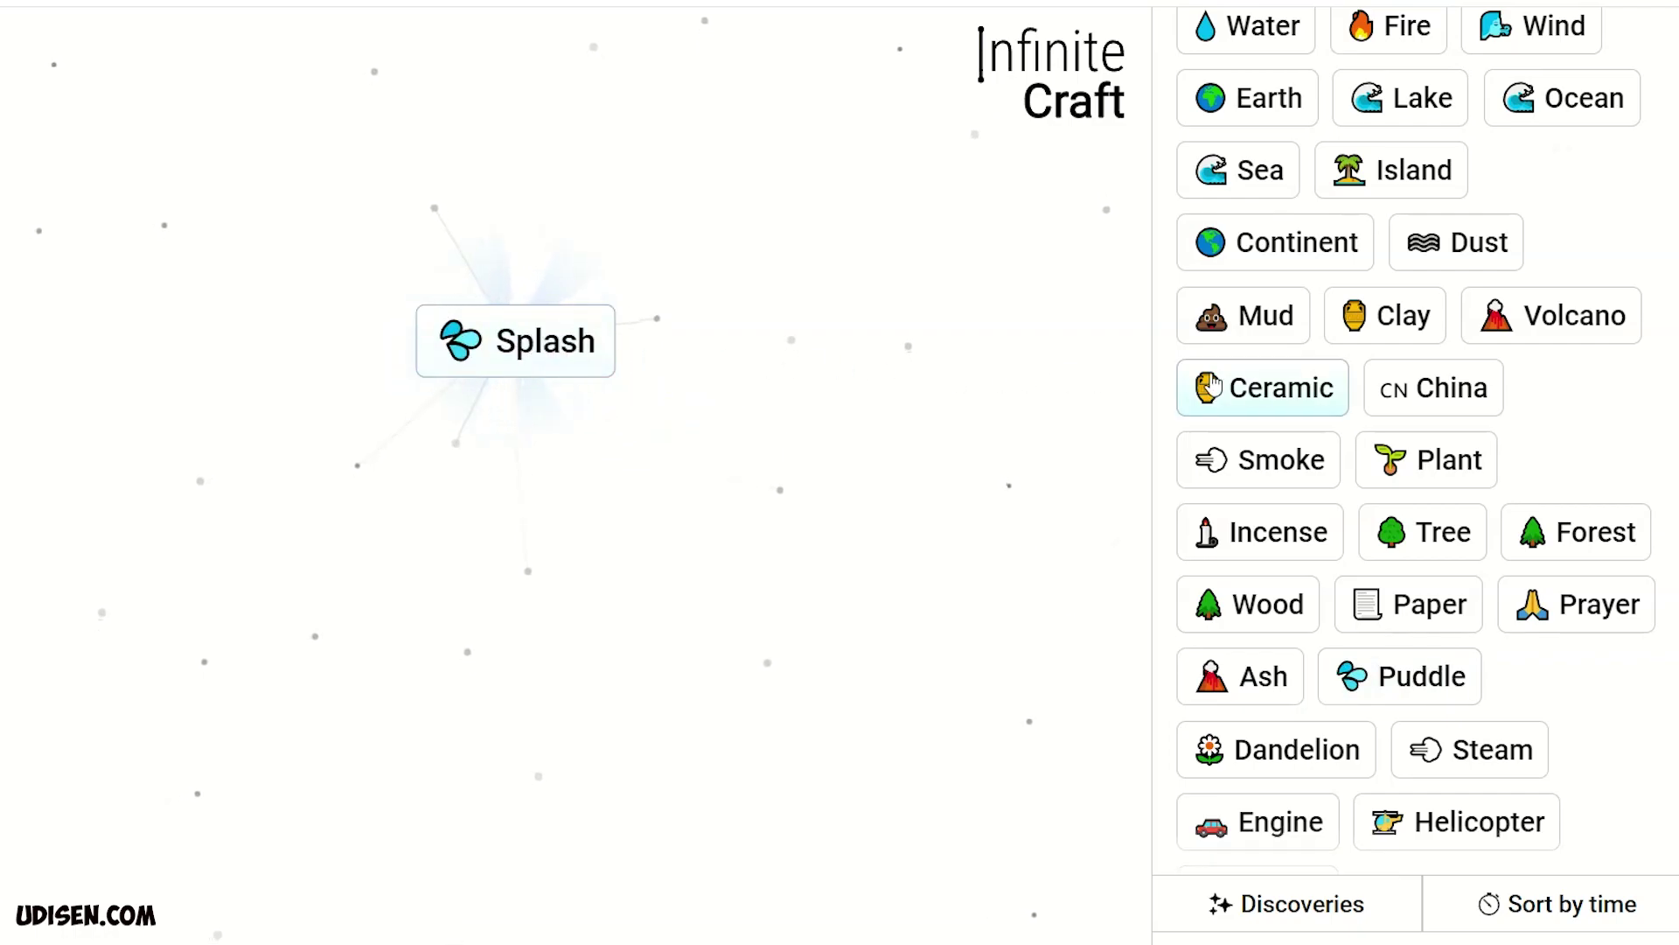
scroll(1444, 532, "down", 1)
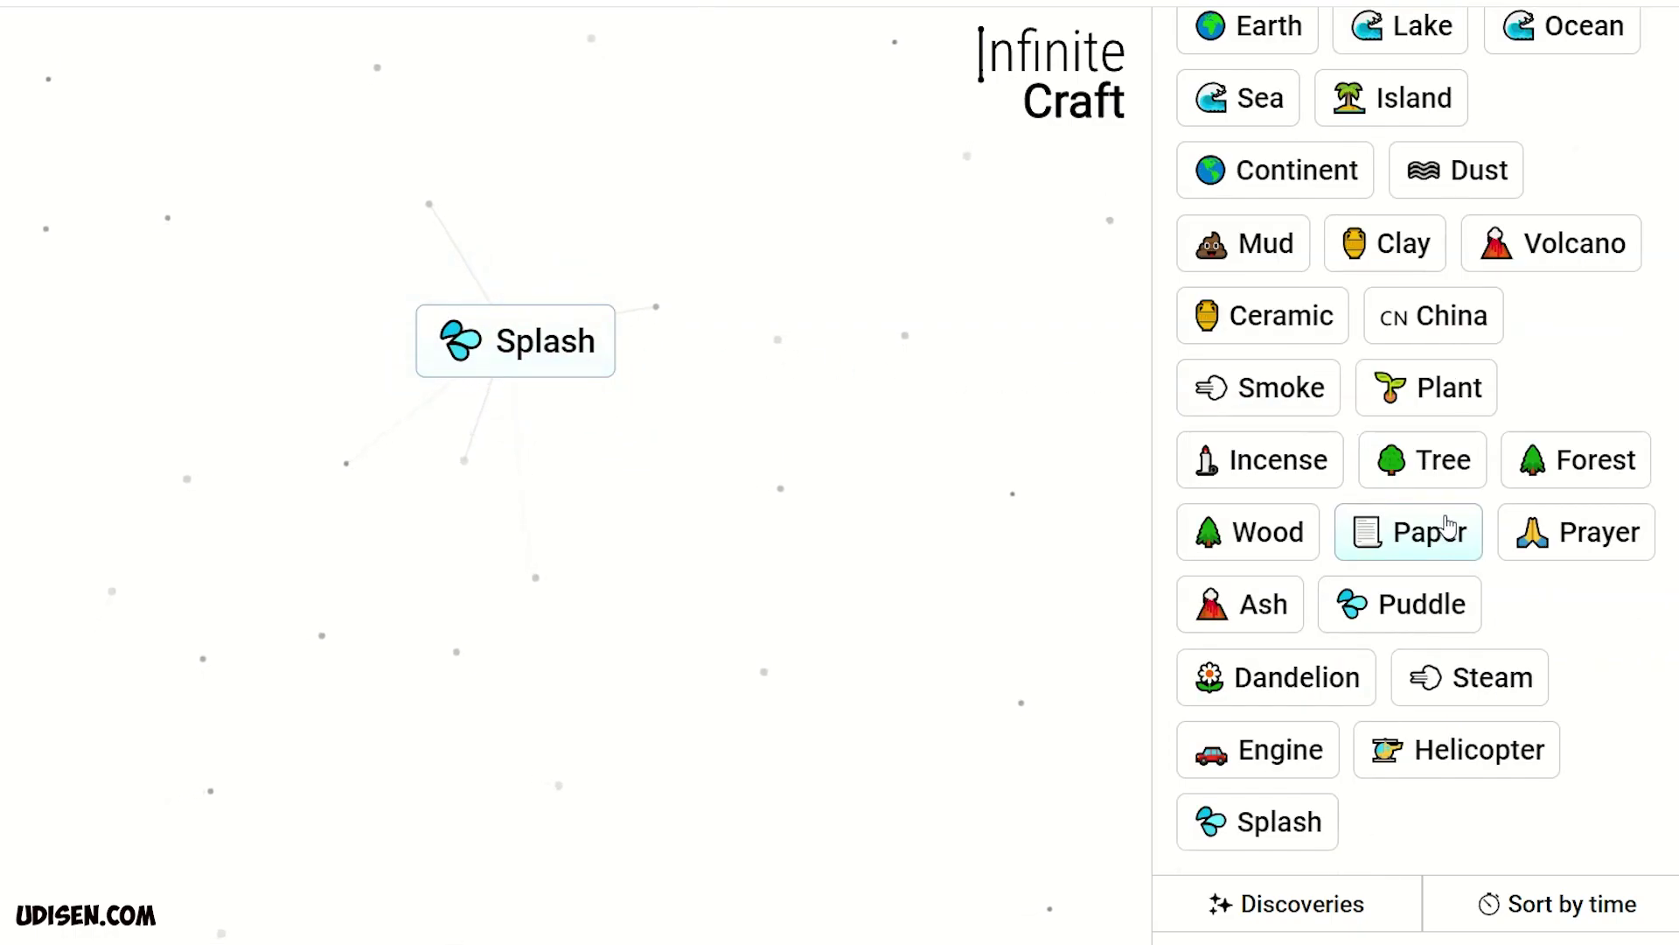
scroll(1447, 525, "up", 1)
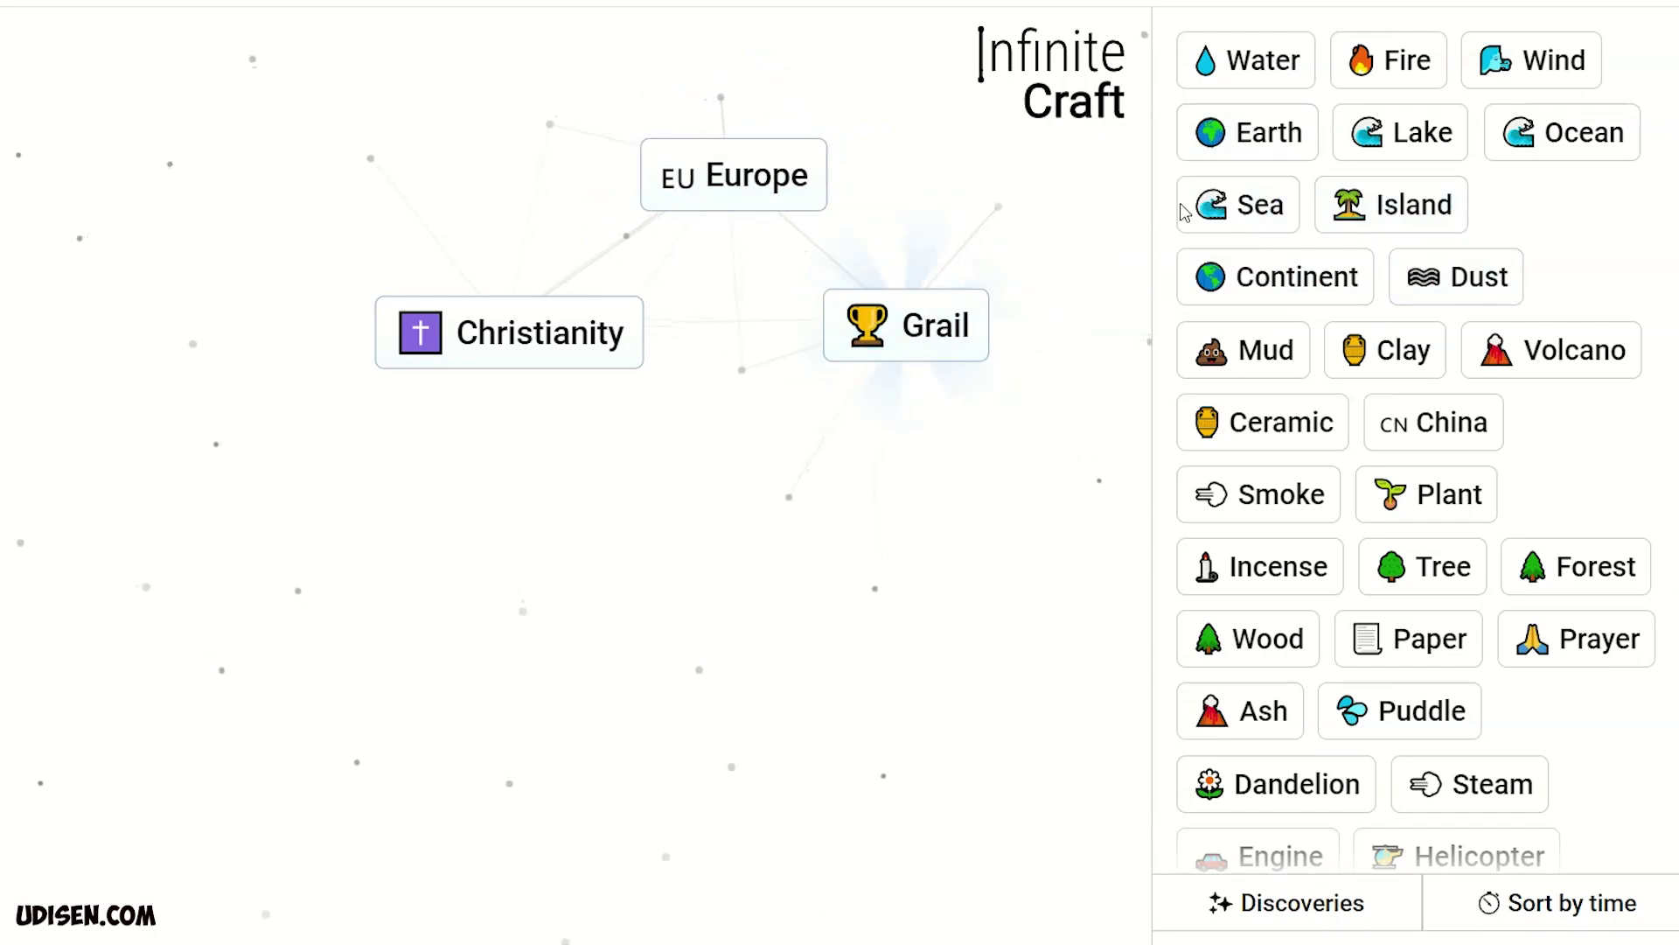
Step: Drop Earth onto Christianity to craft Easter
left_click_drag(1246, 132, 520, 345)
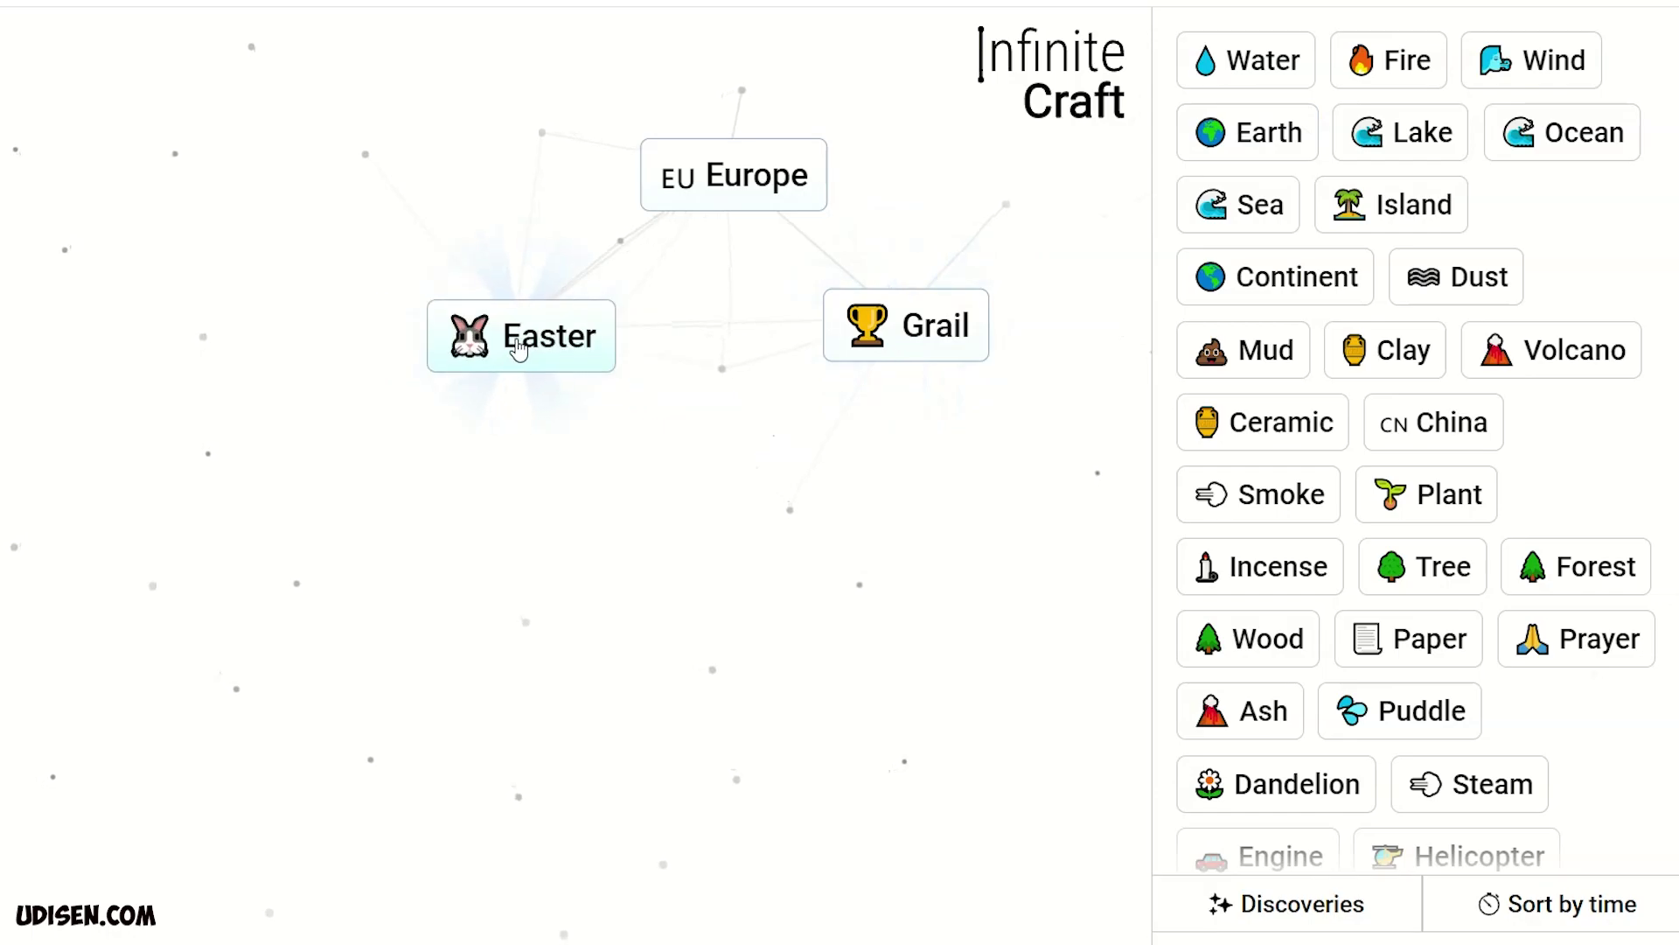
scroll(1514, 573, "down", 3)
left_click_drag(1308, 676, 573, 504)
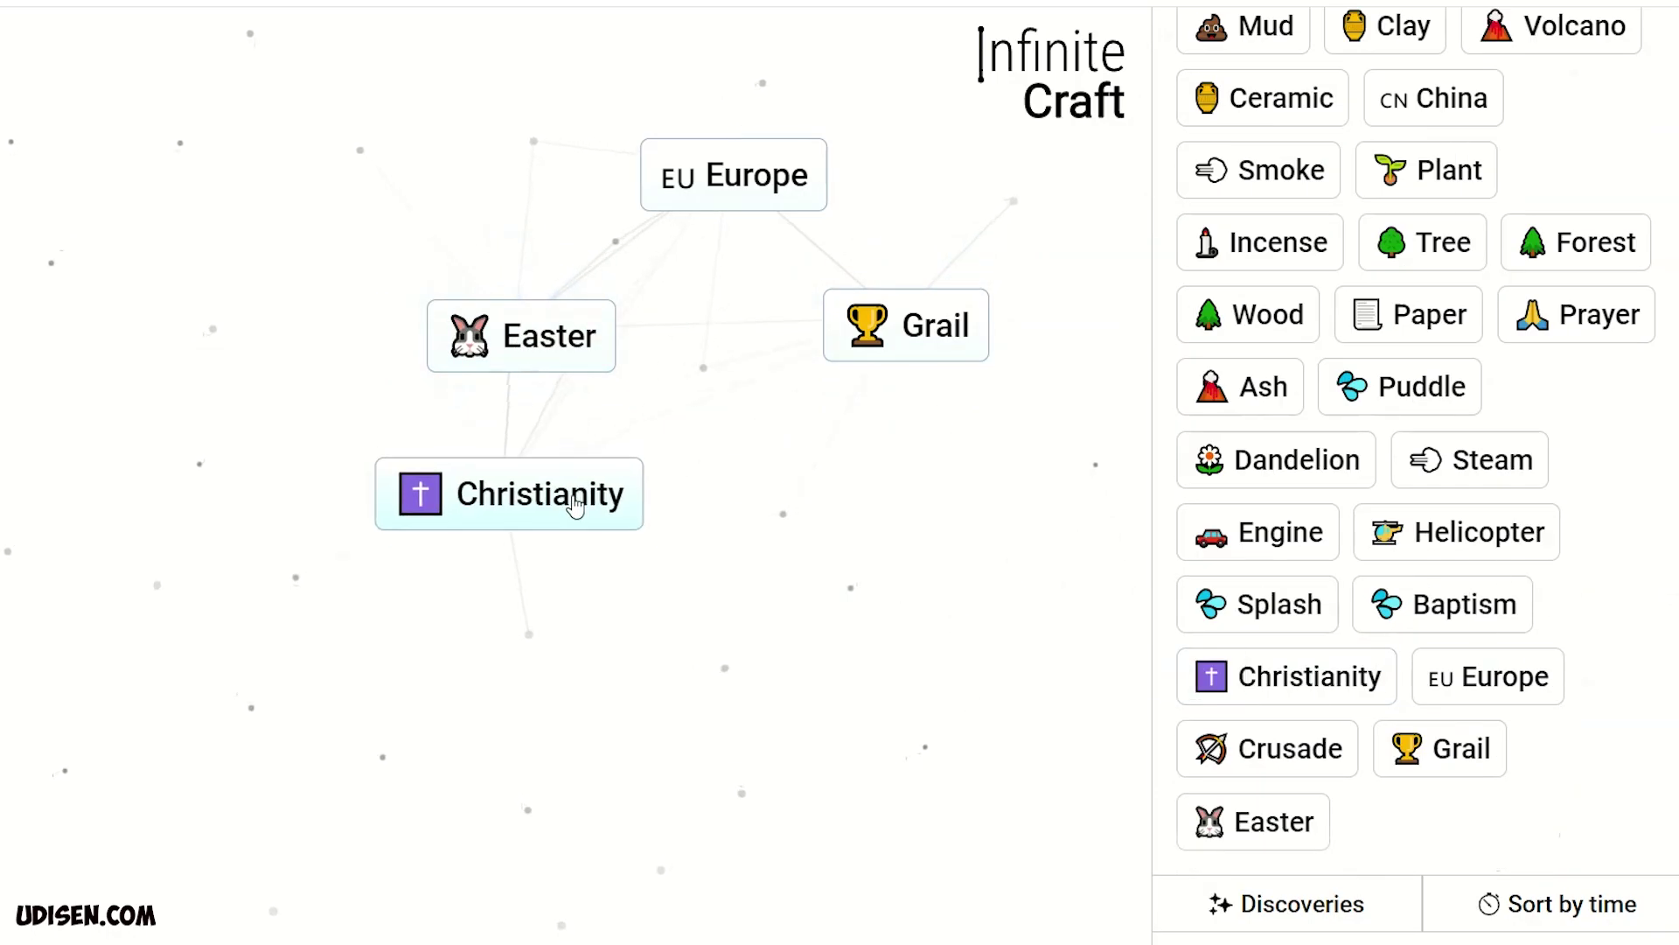